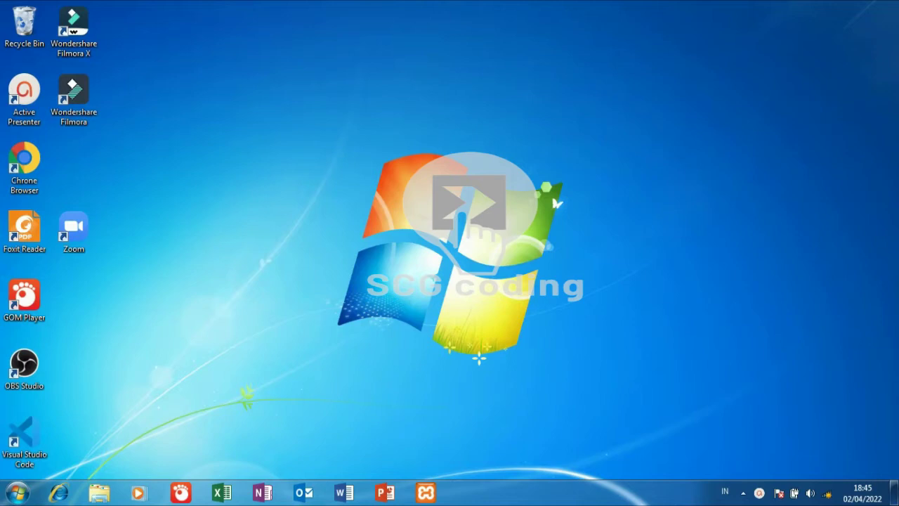
{"action": "right_click", "coordinate": [450, 299]}
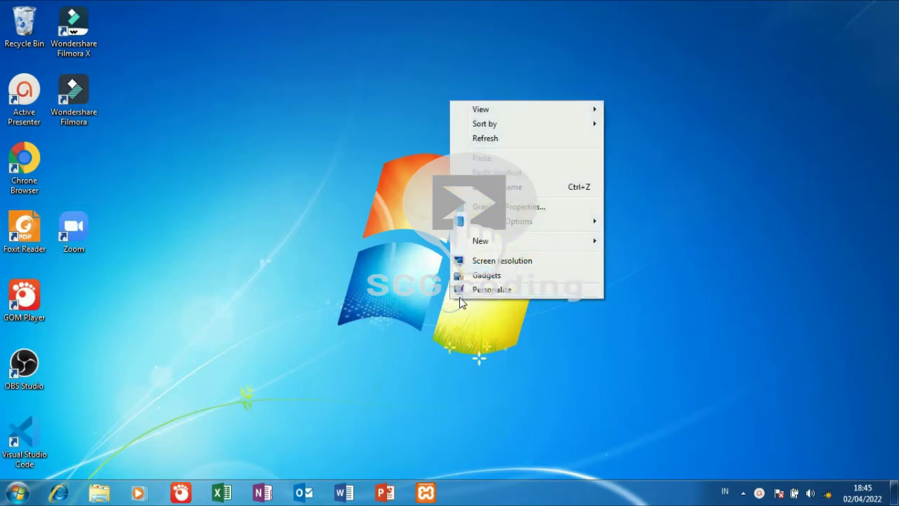
{"action": "left_click", "coordinate": [527, 139]}
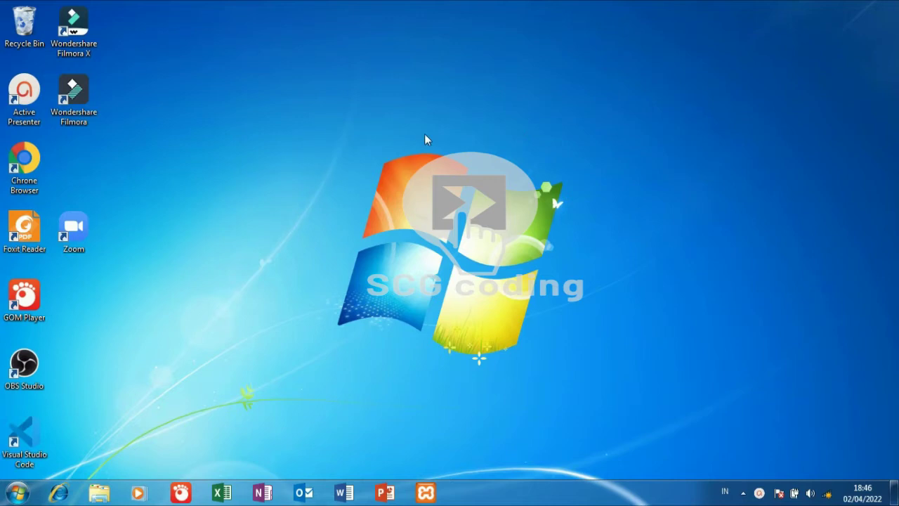
{"action": "right_click", "coordinate": [359, 112]}
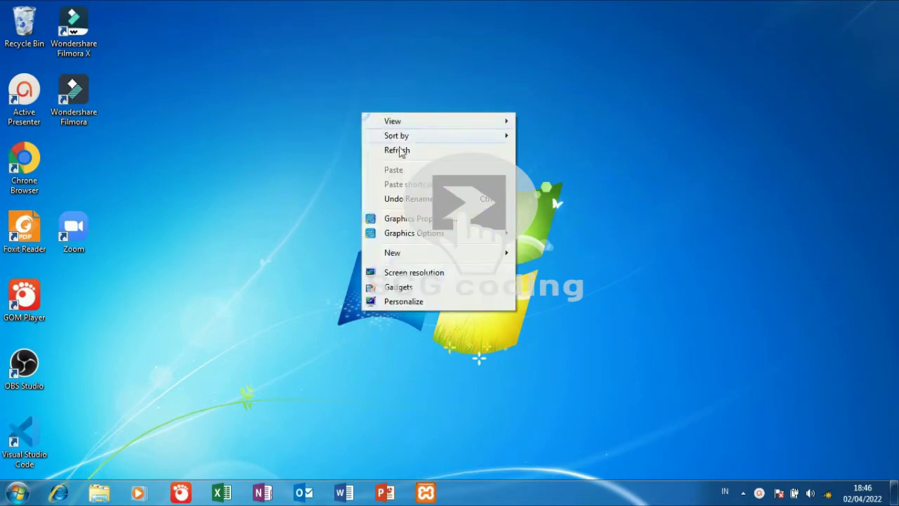
{"action": "left_click", "coordinate": [410, 149]}
{"action": "right_click", "coordinate": [429, 182]}
{"action": "left_click", "coordinate": [458, 225]}
{"action": "right_click", "coordinate": [454, 220]}
{"action": "left_click", "coordinate": [475, 260]}
Step: Open the XAMPP Control Panel and start the Apache and MySQL modules
{"action": "left_click", "coordinate": [426, 492]}
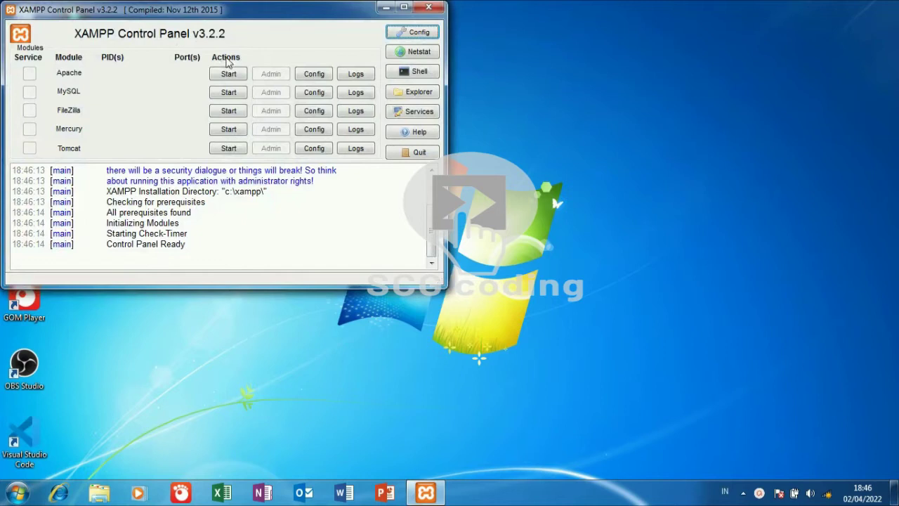
{"action": "left_click", "coordinate": [229, 74]}
{"action": "left_click", "coordinate": [229, 92]}
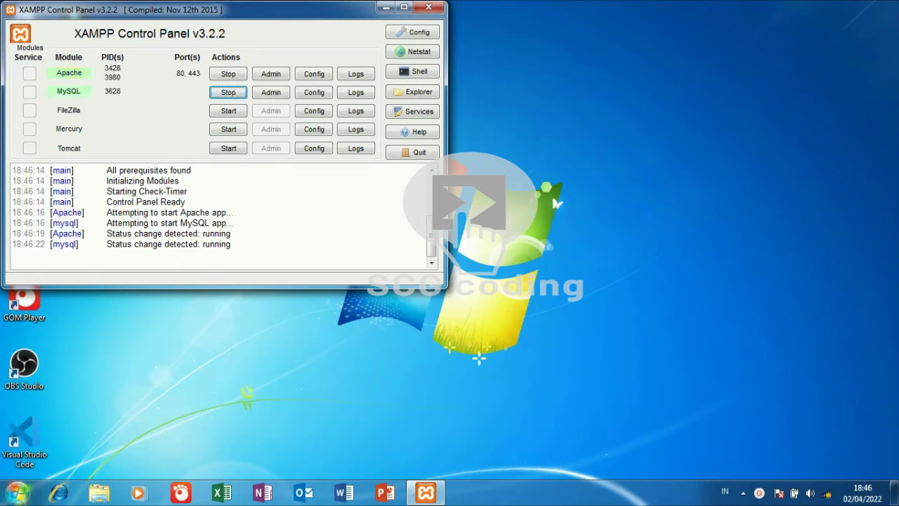
Step: Launch Chrome Browser and minimize its window
{"action": "left_click", "coordinate": [17, 493]}
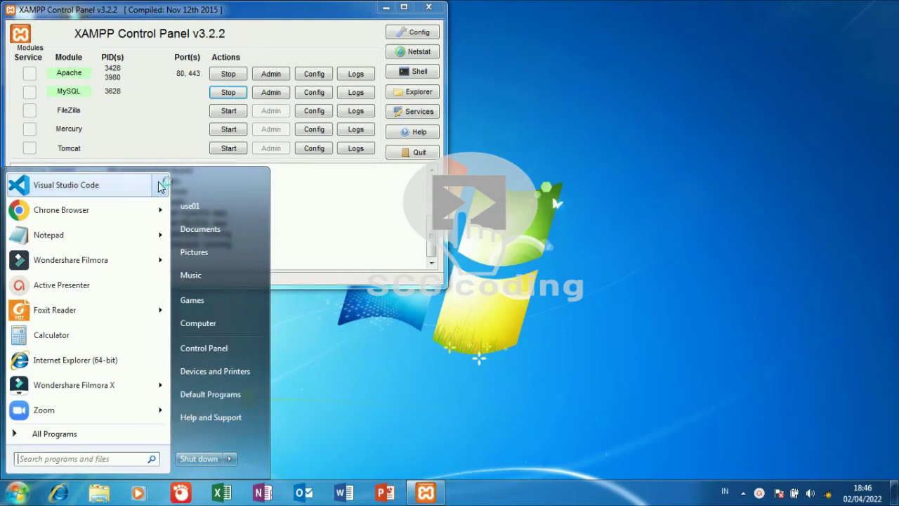
{"action": "mouse_move", "coordinate": [161, 185]}
{"action": "left_click", "coordinate": [231, 313]}
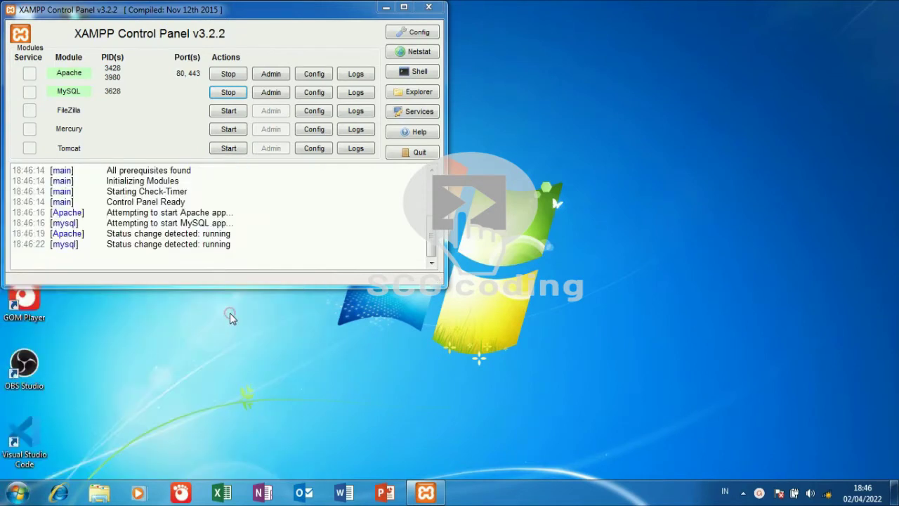
{"action": "left_click", "coordinate": [17, 493]}
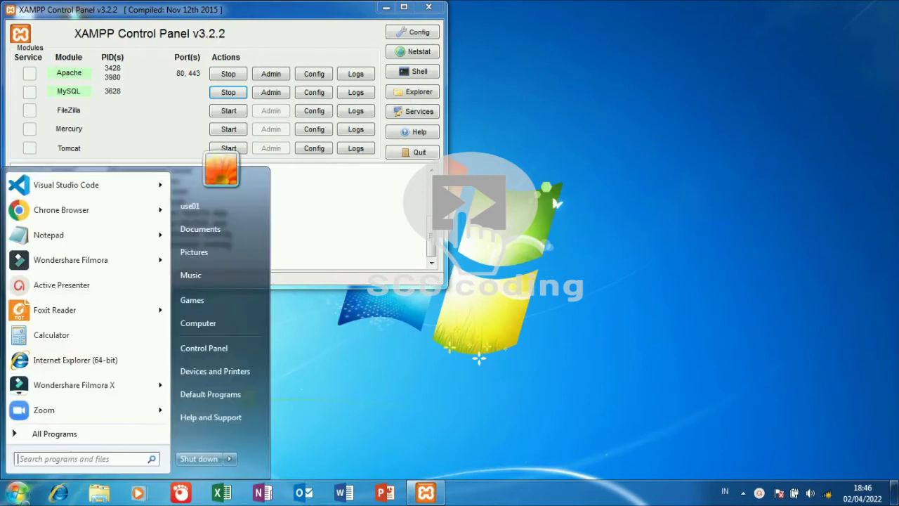
{"action": "left_click", "coordinate": [62, 210]}
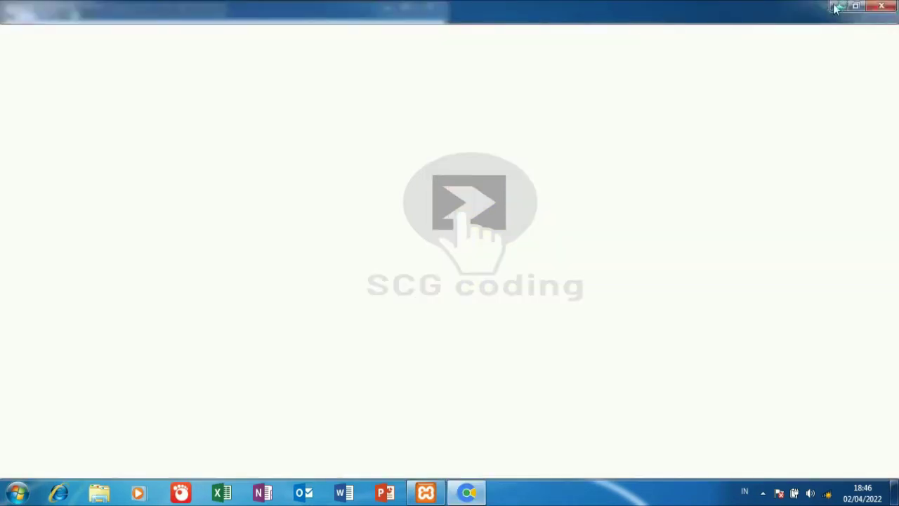
{"action": "left_click", "coordinate": [838, 7]}
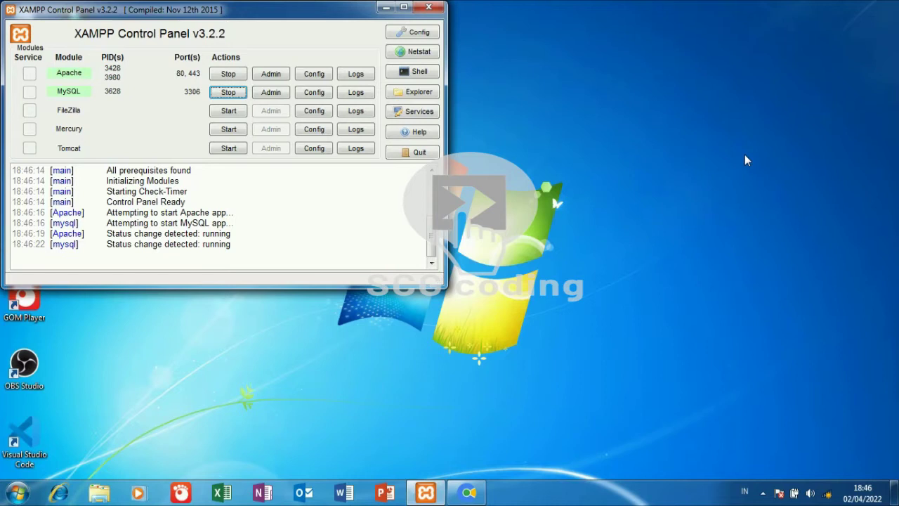
{"action": "right_click", "coordinate": [642, 125]}
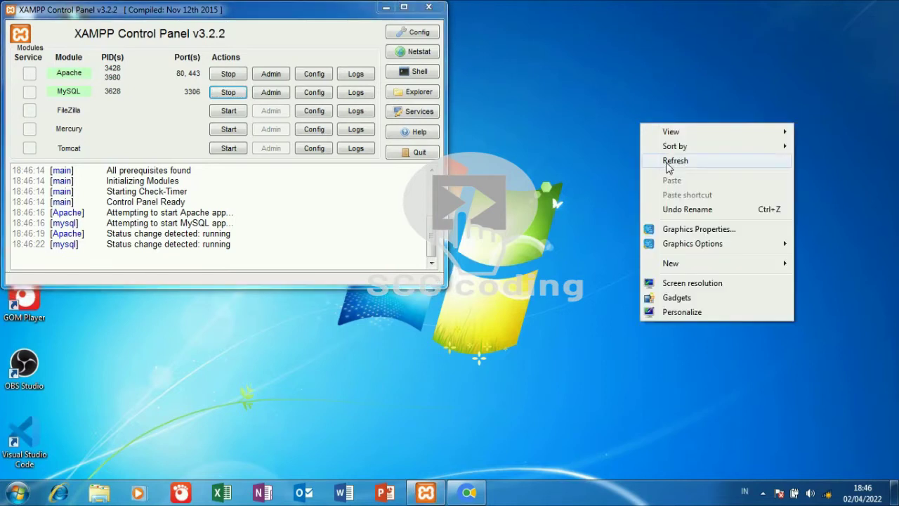
{"action": "left_click", "coordinate": [664, 162]}
{"action": "right_click", "coordinate": [616, 194]}
{"action": "left_click", "coordinate": [638, 232]}
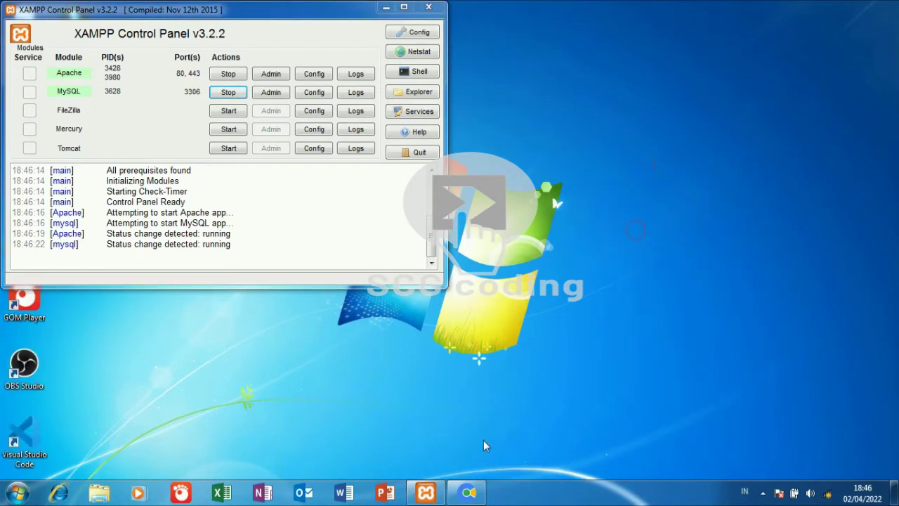
Step: Restore the browser window and load localhost/phpmyadmin
{"action": "left_click", "coordinate": [471, 494]}
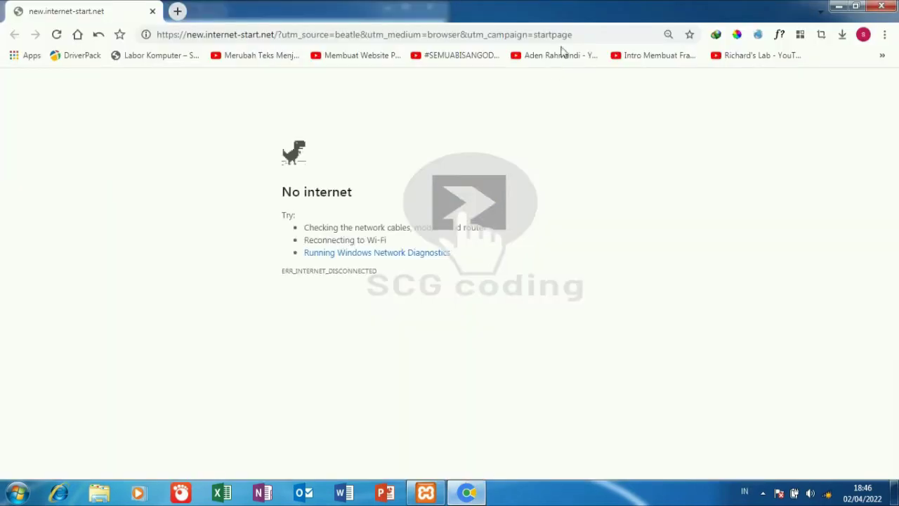
{"action": "left_click", "coordinate": [568, 35]}
{"action": "type", "text": "l"}
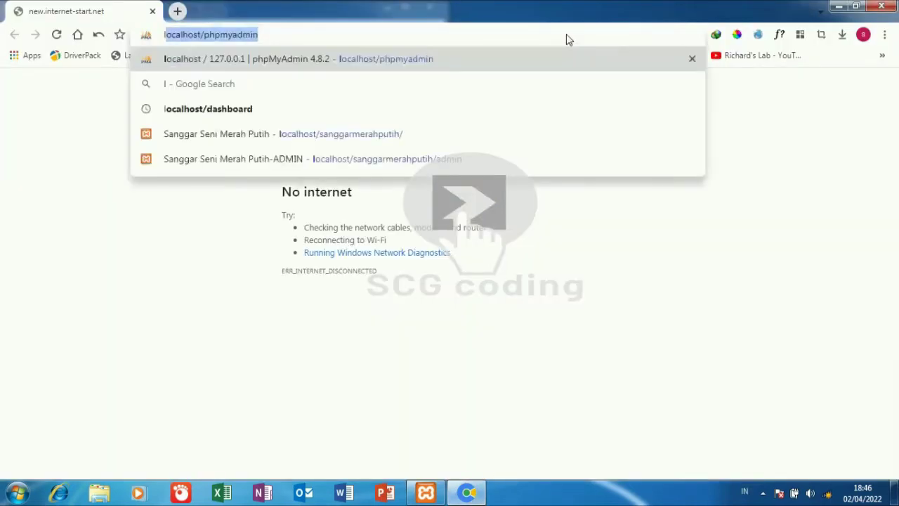
{"action": "key", "text": "Return"}
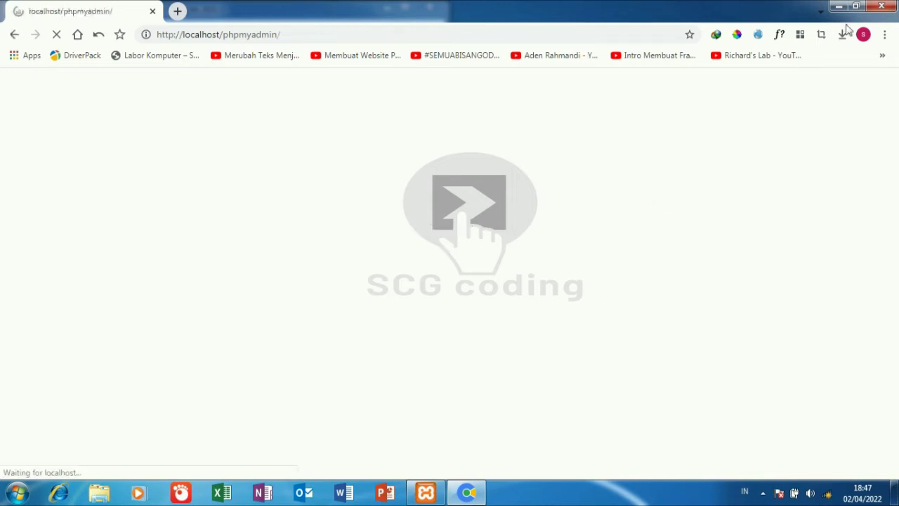
Step: Add a second browser tab and open the page for creating a new database in phpMyAdmin
{"action": "left_click", "coordinate": [177, 10]}
{"action": "left_click", "coordinate": [106, 7]}
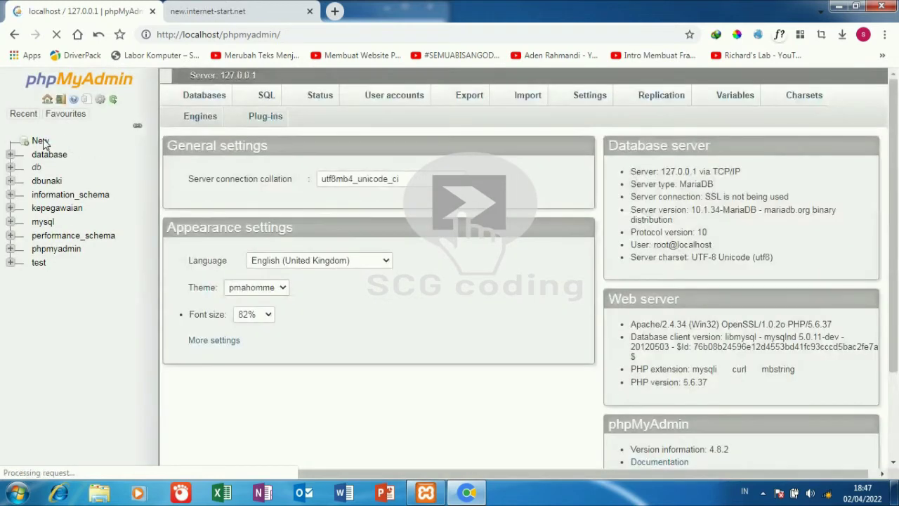
{"action": "left_click", "coordinate": [40, 142]}
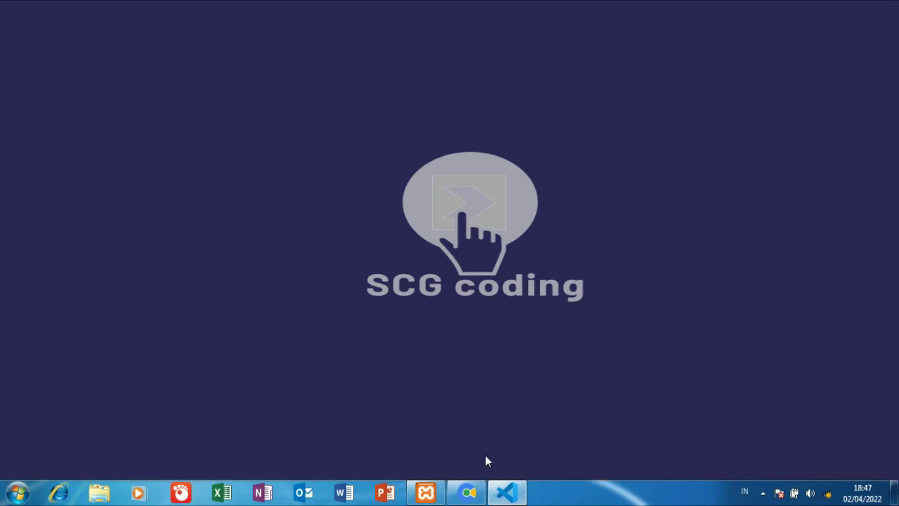
{"action": "left_click", "coordinate": [468, 492]}
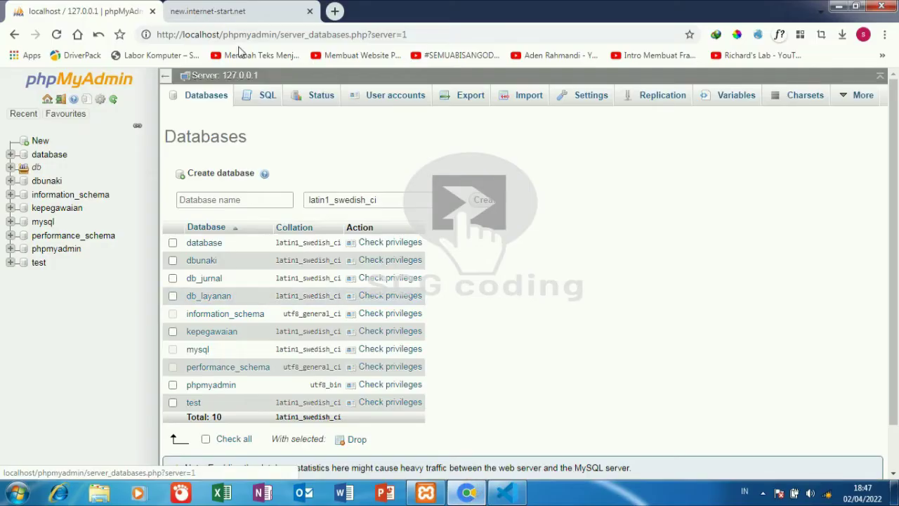
{"action": "mouse_move", "coordinate": [509, 496]}
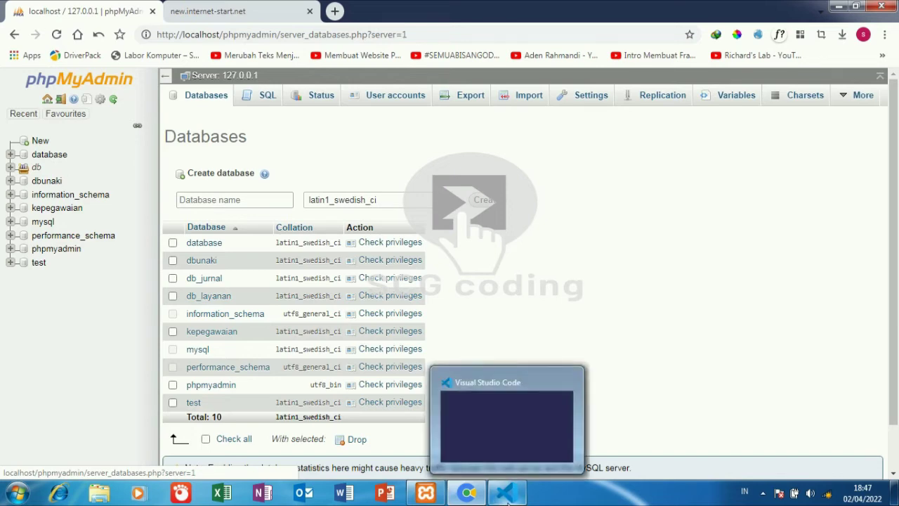
{"action": "left_click", "coordinate": [508, 496]}
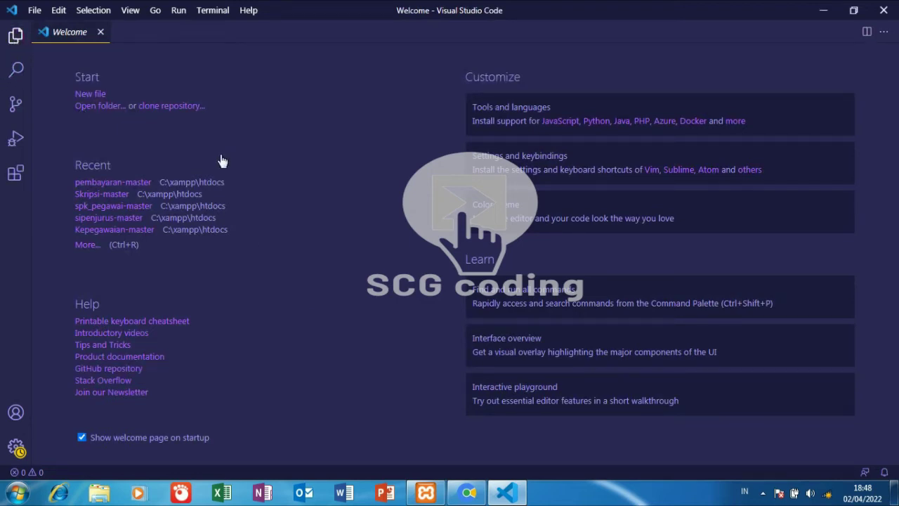
Step: Show the file explorer, start opening a project folder, and select the zakat folder in C:\xampp\htdocs
{"action": "key", "text": "ctrl+b"}
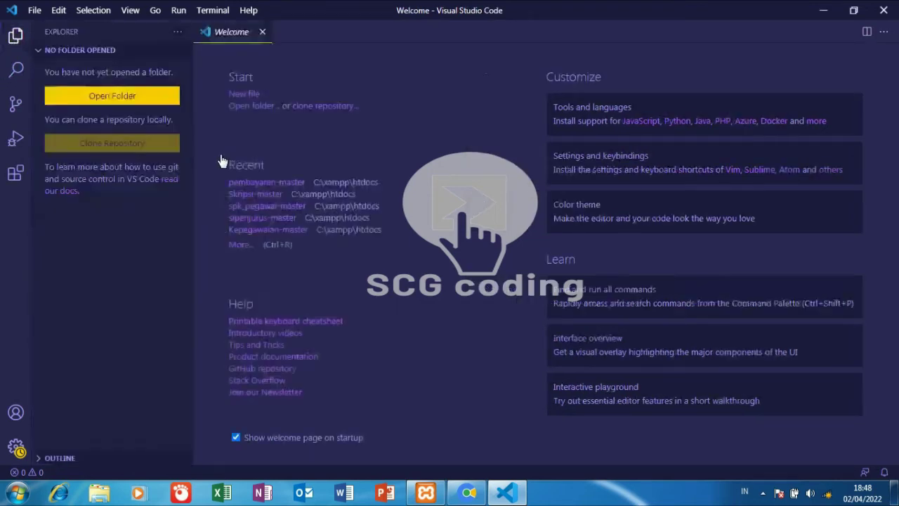
{"action": "left_click", "coordinate": [139, 96]}
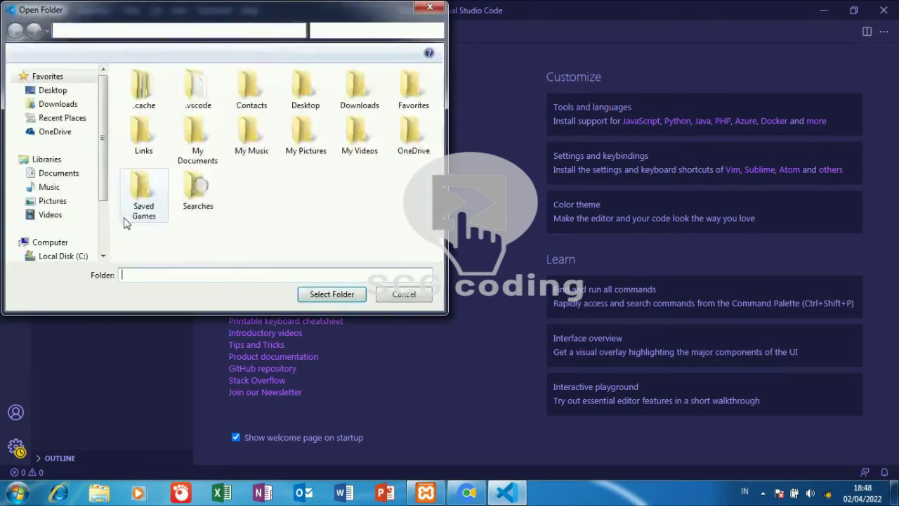
{"action": "left_click", "coordinate": [70, 256]}
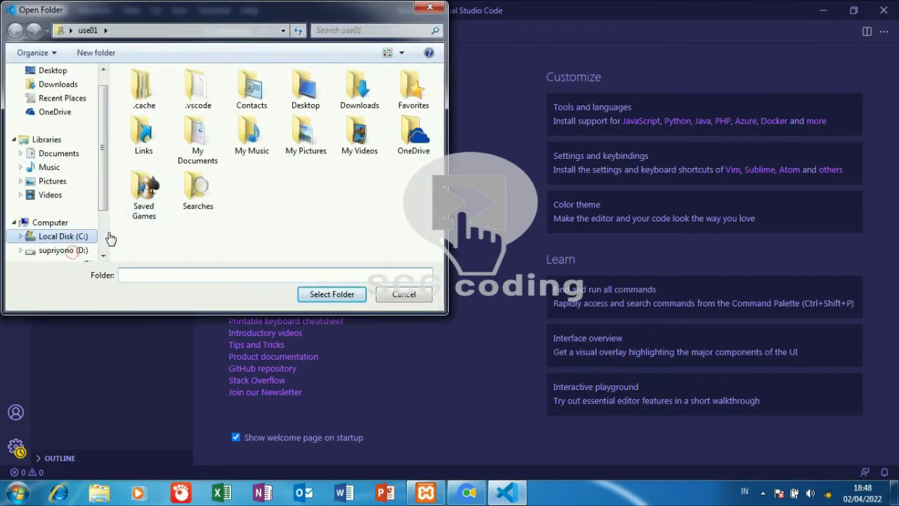
{"action": "double_click", "coordinate": [173, 202]}
{"action": "double_click", "coordinate": [188, 160]}
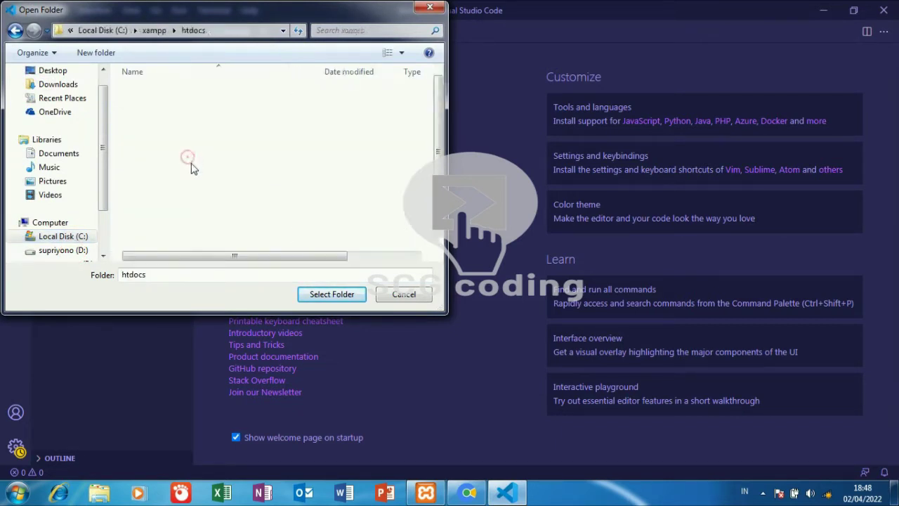
{"action": "left_click", "coordinate": [172, 243]}
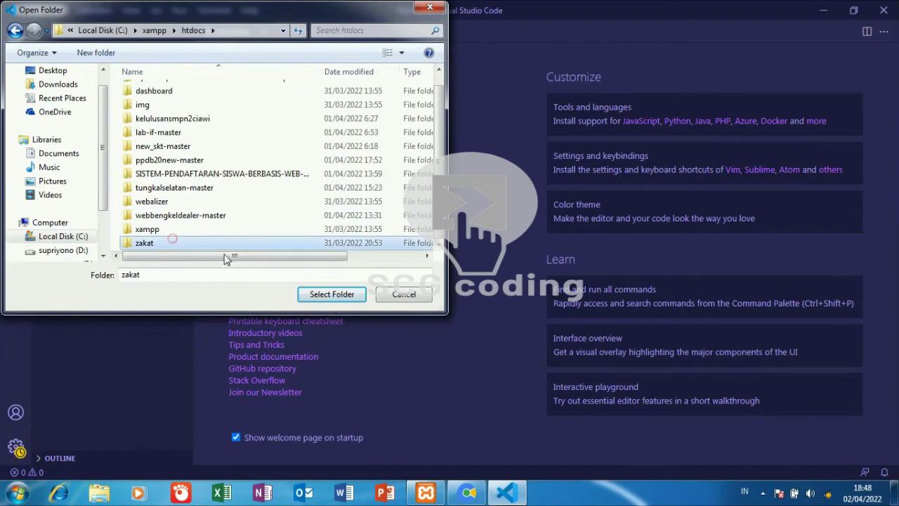
Step: Copy the folder name zakat and open that folder as the project
{"action": "left_click", "coordinate": [193, 273]}
{"action": "left_click_drag", "start_coordinate": [141, 274], "coordinate": [123, 274]}
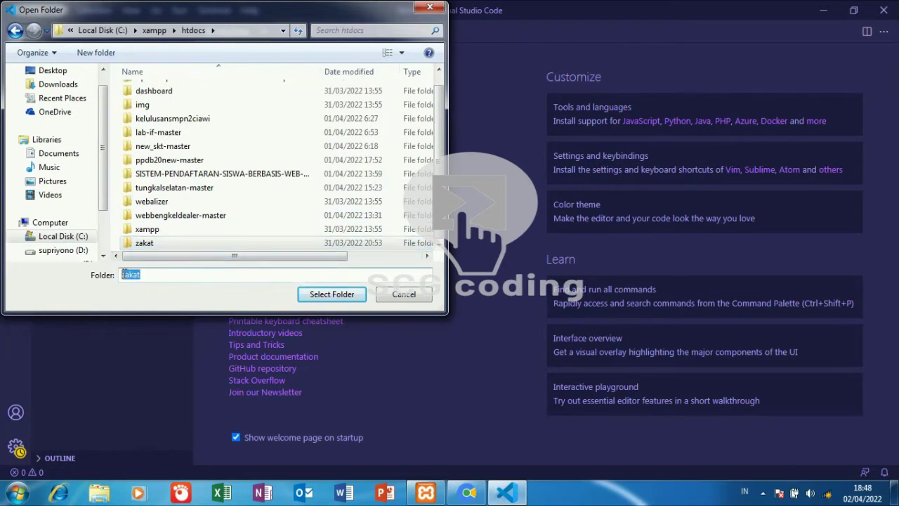
{"action": "right_click", "coordinate": [126, 275]}
{"action": "left_click", "coordinate": [159, 318]}
{"action": "left_click", "coordinate": [324, 294]}
Step: Switch to the second tab in Chrome Browser
{"action": "left_click", "coordinate": [458, 490]}
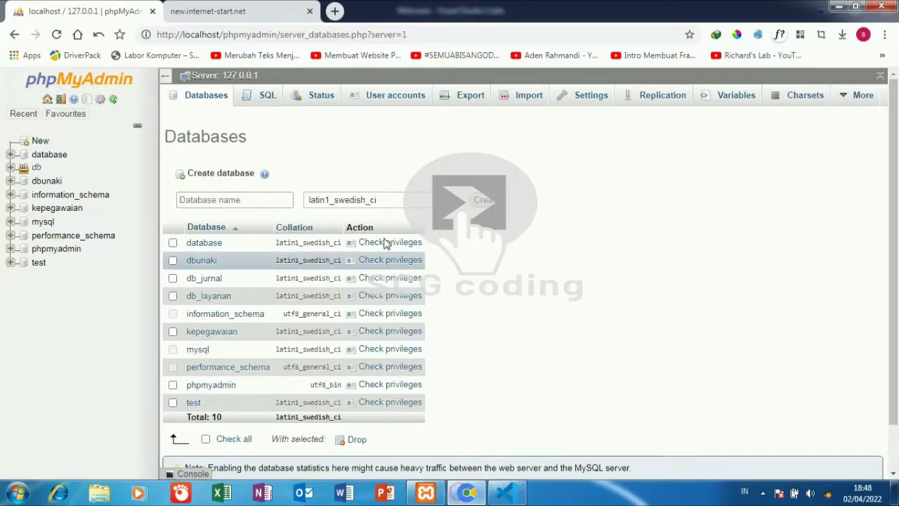
{"action": "left_click", "coordinate": [229, 7]}
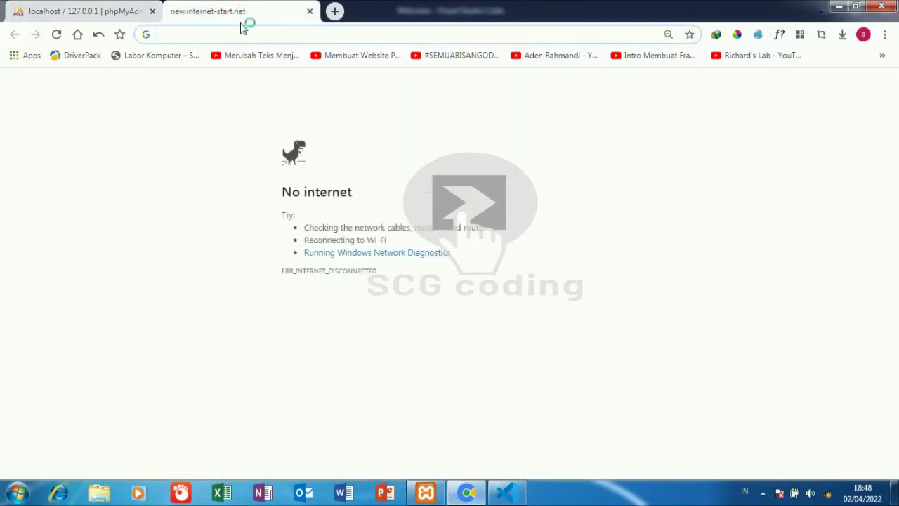